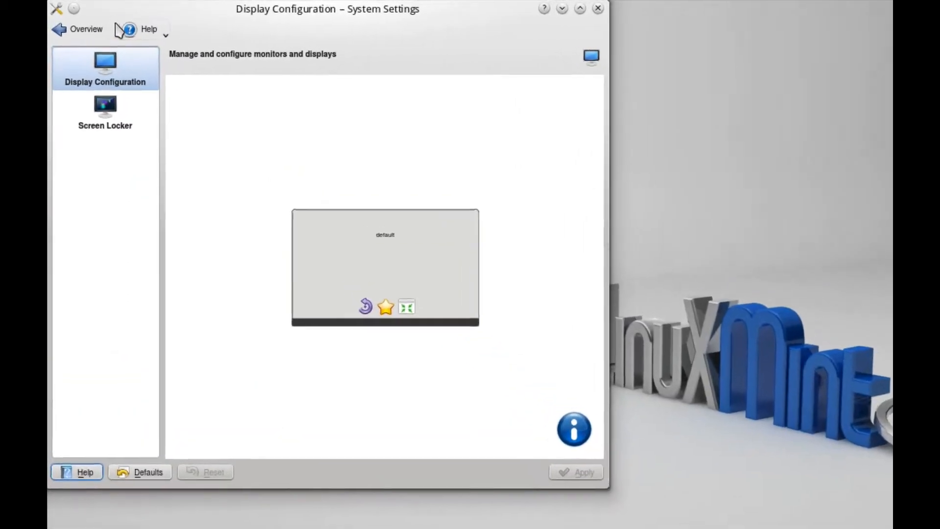
- Return to the settings overview, open the Color module and turn on What's This help there
{"action": "left_click", "coordinate": [70, 22]}
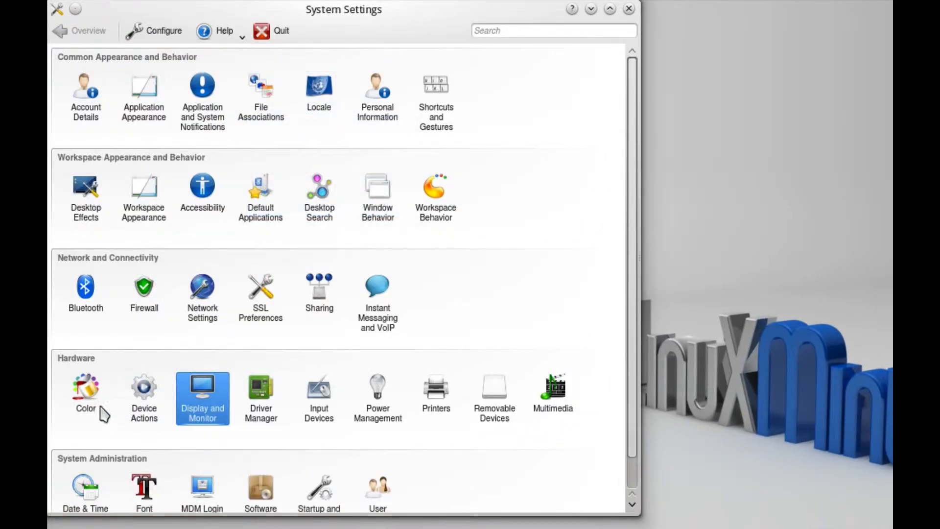
{"action": "left_click", "coordinate": [86, 393]}
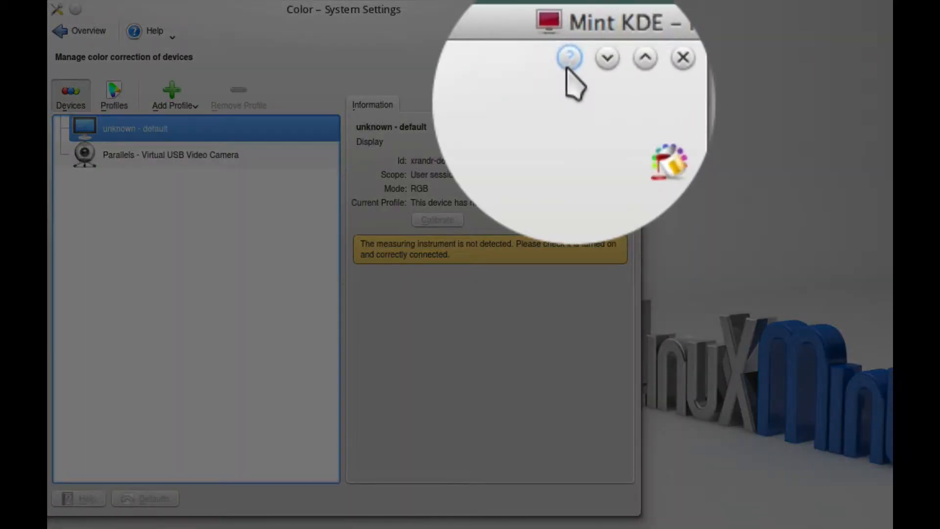
{"action": "left_click", "coordinate": [570, 10]}
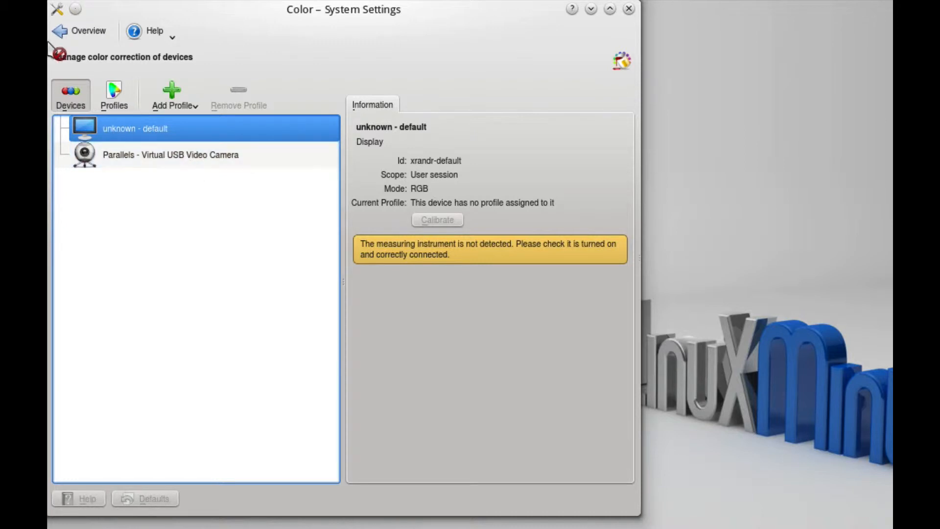
- Open the Device Actions settings, read through the module's handbook page and close the handbook
{"action": "left_click", "coordinate": [79, 31]}
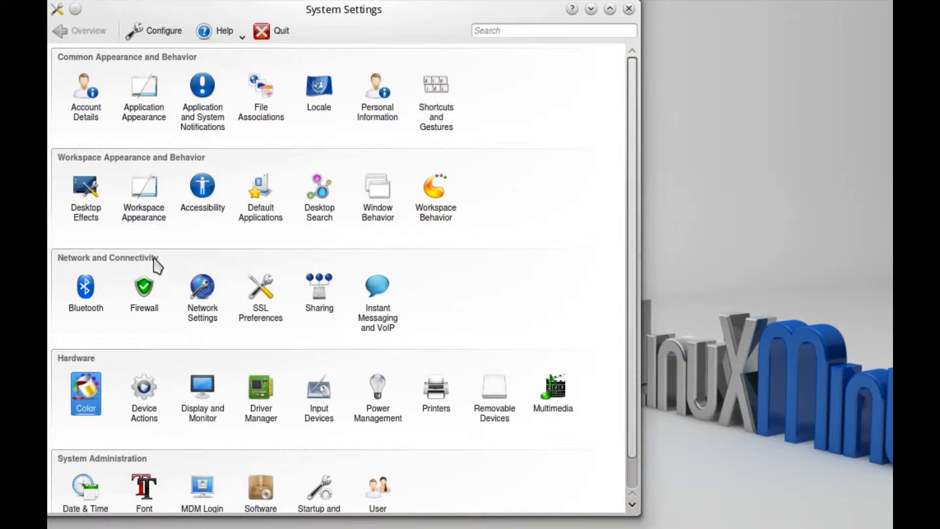
{"action": "left_click", "coordinate": [143, 389]}
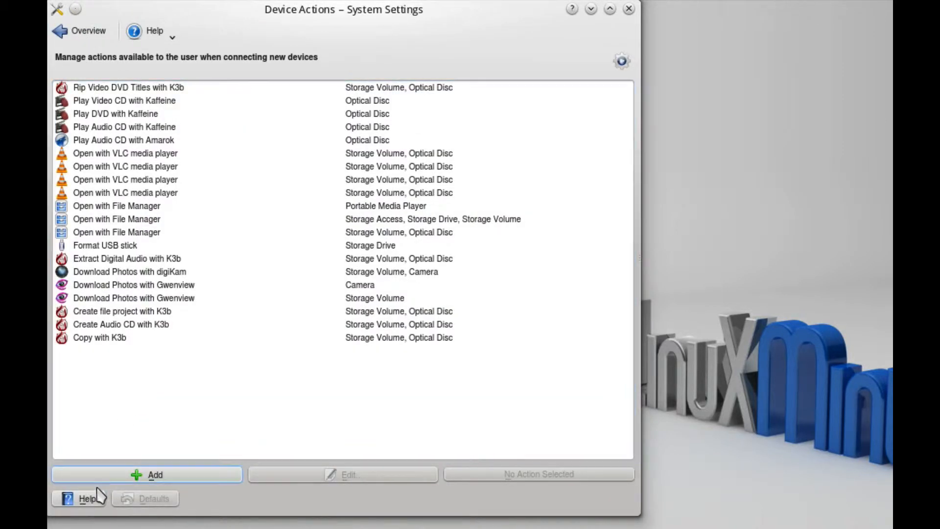
{"action": "left_click", "coordinate": [83, 498]}
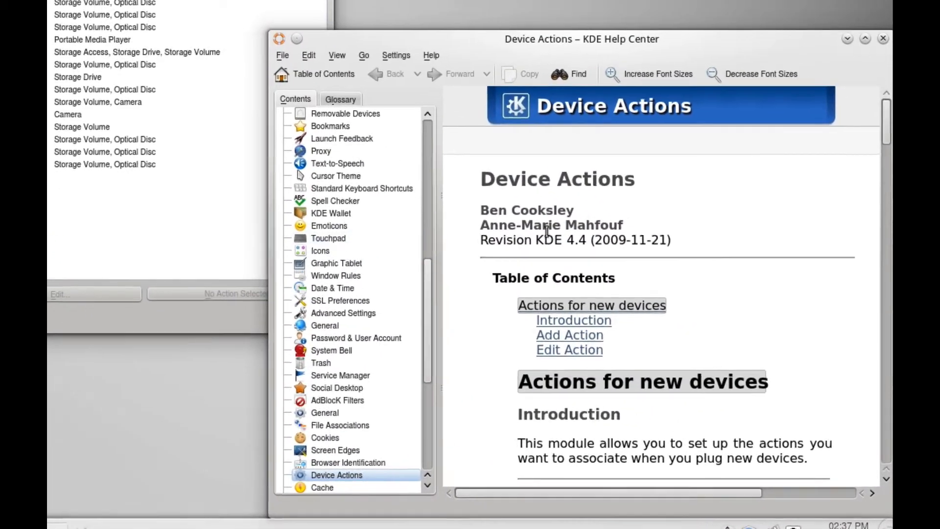
{"action": "scroll", "coordinate": [775, 277], "scroll_direction": "down", "scroll_amount": 8}
{"action": "scroll", "coordinate": [746, 225], "scroll_direction": "down", "scroll_amount": 3}
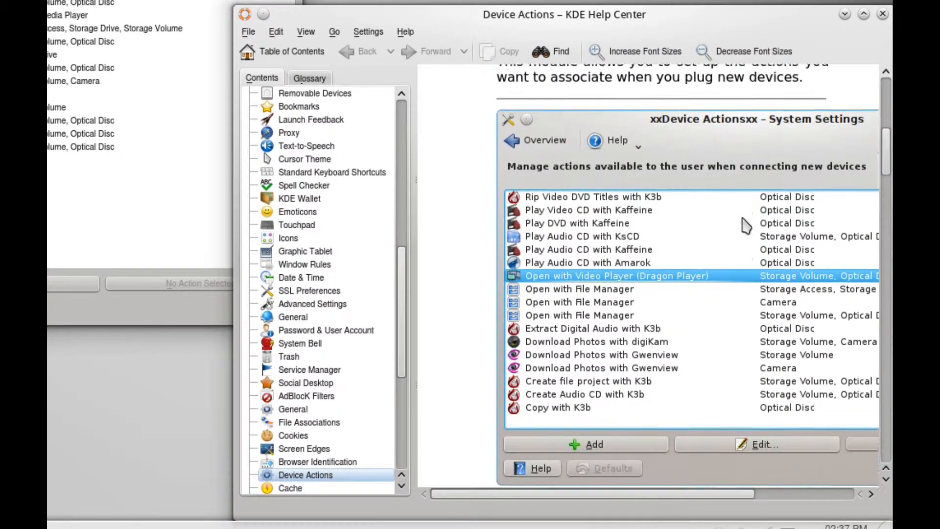
{"action": "left_click", "coordinate": [882, 14]}
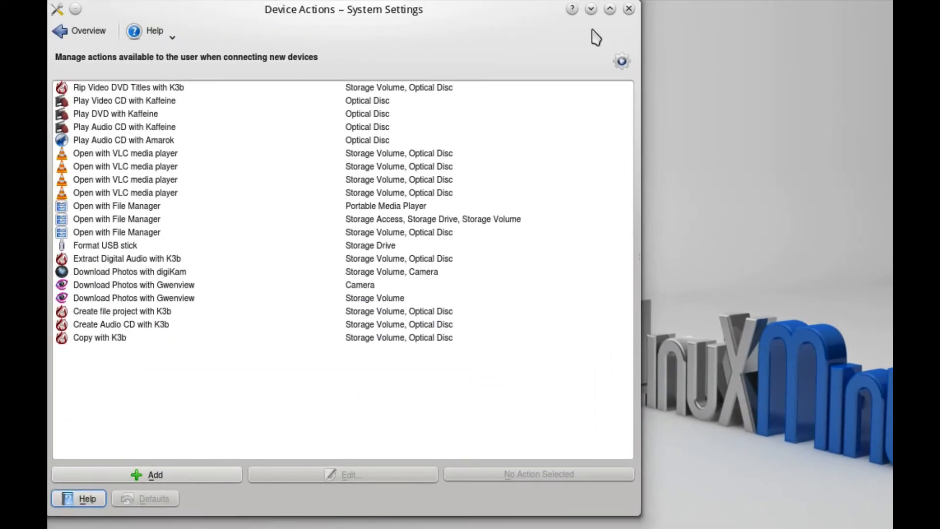
- Show the What's This help for the Name field in Account Details, and view the module's handbook page
{"action": "left_click", "coordinate": [84, 36]}
{"action": "left_click", "coordinate": [88, 91]}
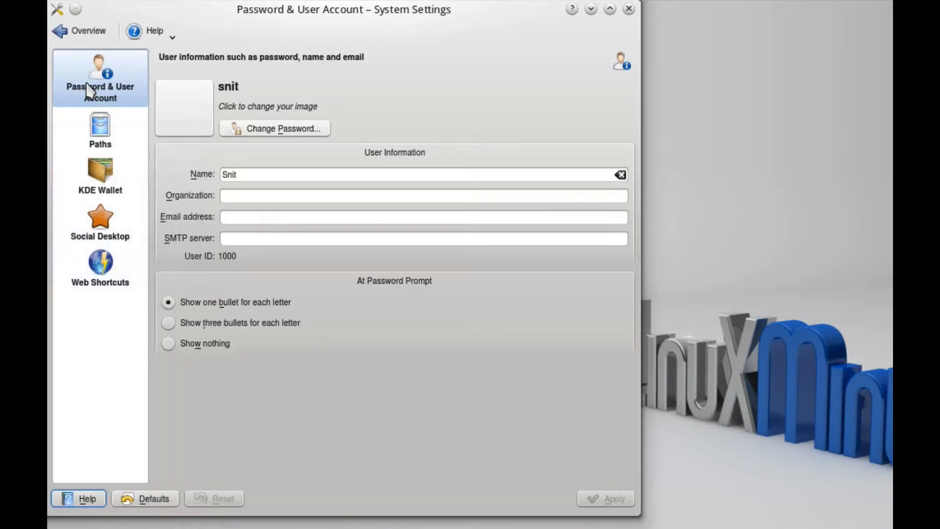
{"action": "left_click", "coordinate": [571, 10]}
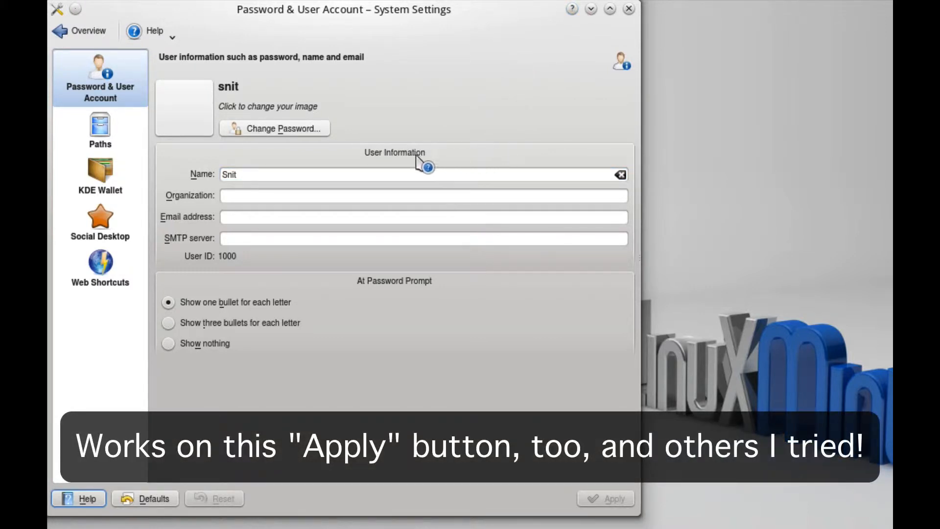
{"action": "left_click", "coordinate": [384, 176]}
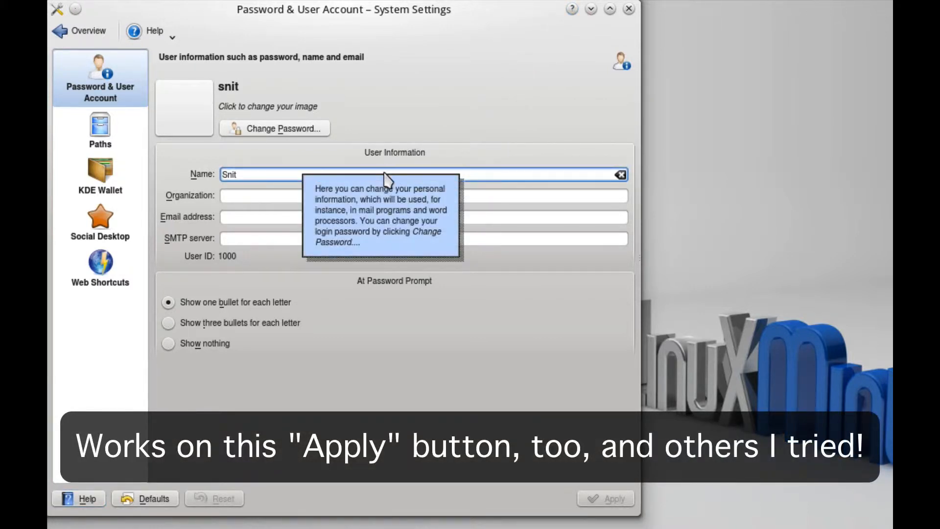
{"action": "left_click", "coordinate": [384, 399]}
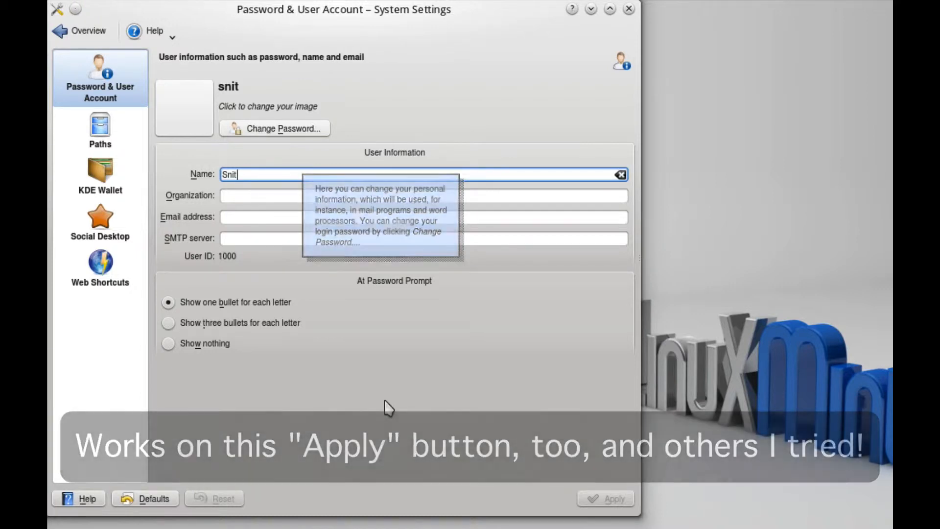
{"action": "left_click", "coordinate": [78, 501]}
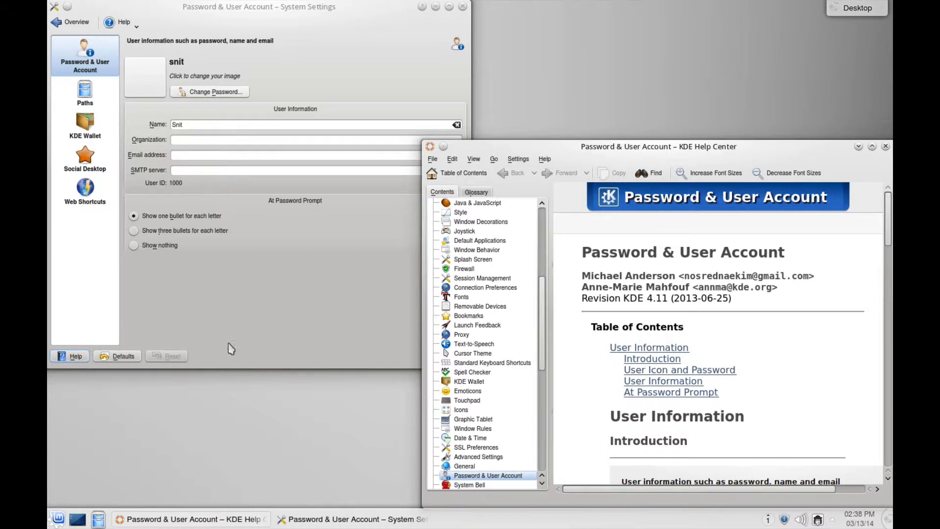
{"action": "left_click", "coordinate": [885, 146]}
- Try three bullets per letter for the password prompt, reset that change and close System Settings
{"action": "left_click", "coordinate": [254, 230]}
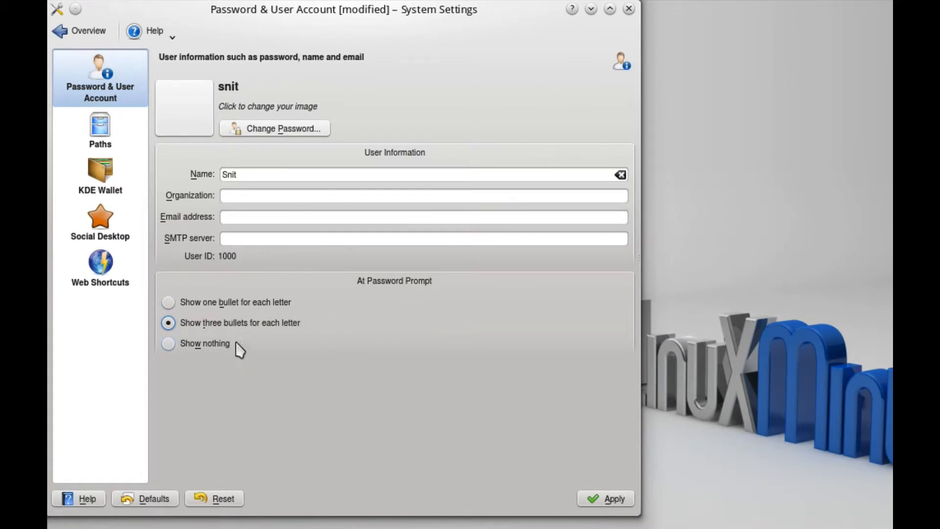
{"action": "left_click", "coordinate": [214, 498]}
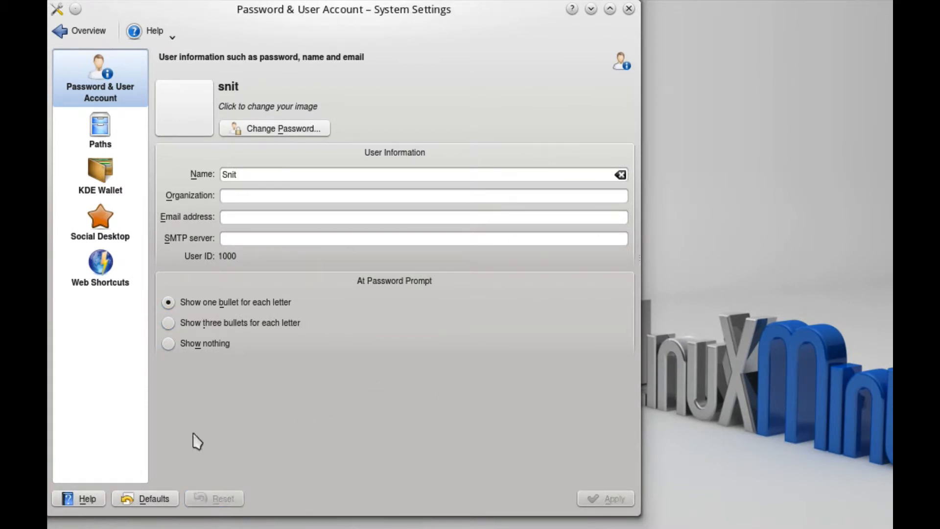
{"action": "left_click", "coordinate": [78, 31]}
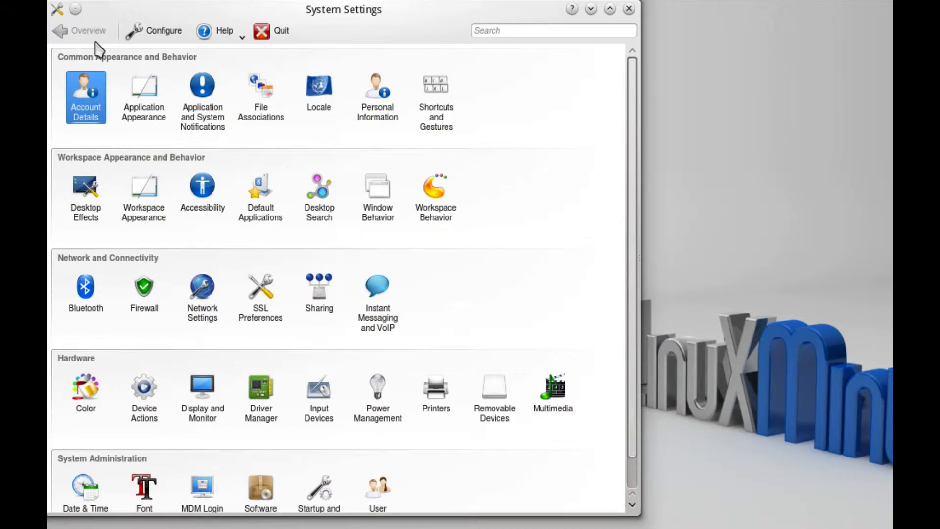
{"action": "left_click", "coordinate": [628, 9]}
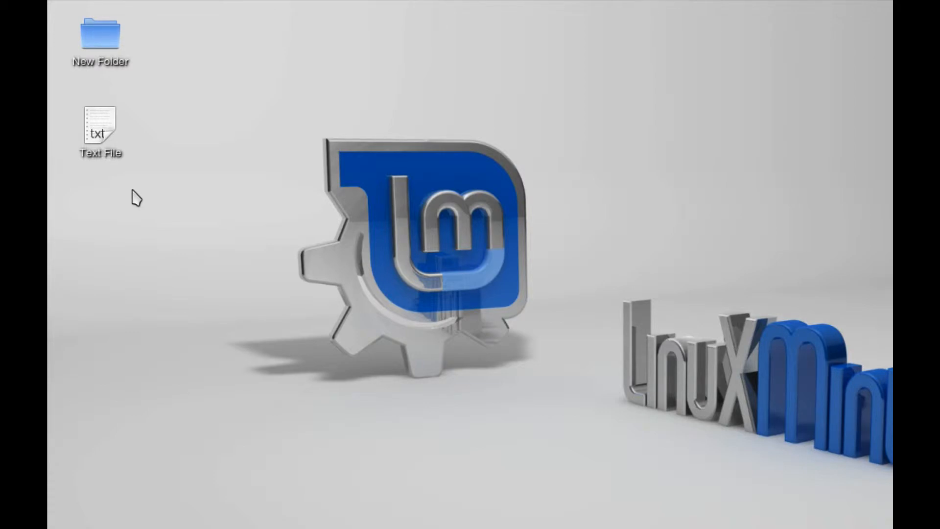
{"action": "right_click", "coordinate": [141, 192]}
{"action": "mouse_move", "coordinate": [254, 206]}
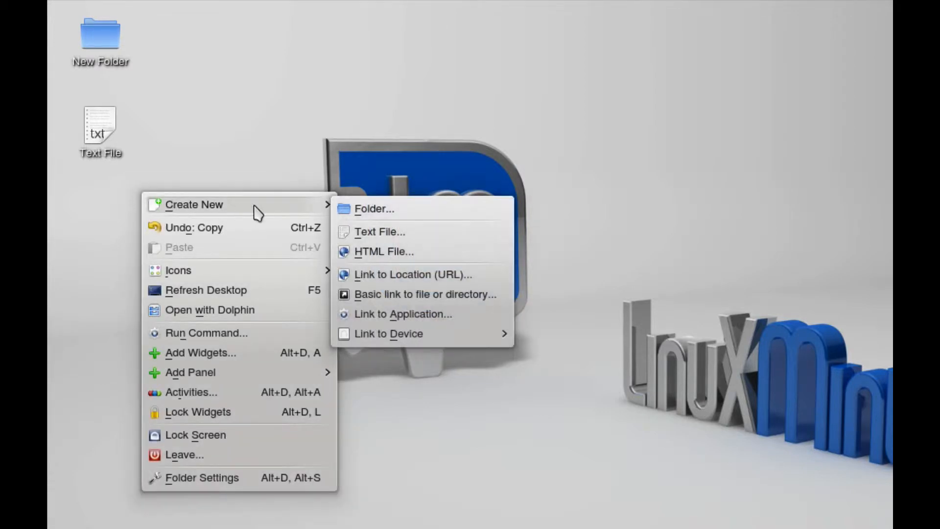
{"action": "left_click", "coordinate": [365, 232]}
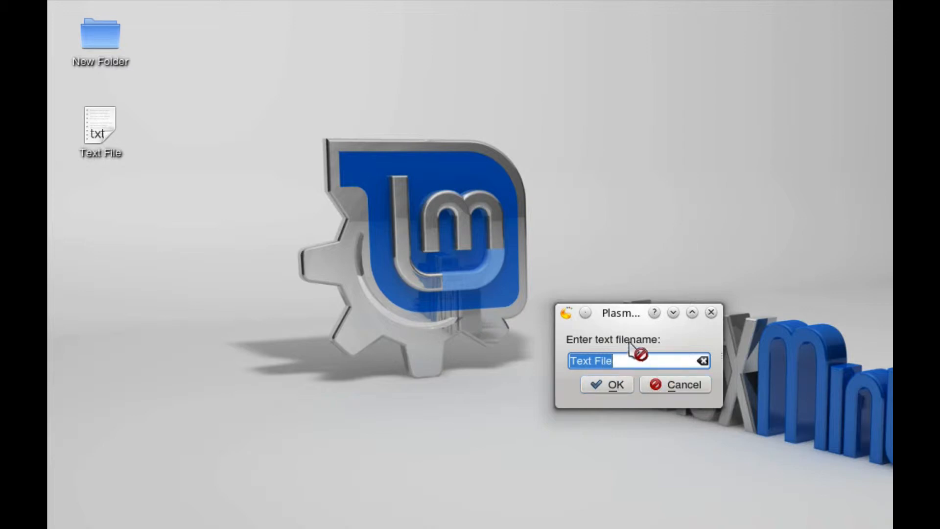
{"action": "left_click", "coordinate": [662, 384]}
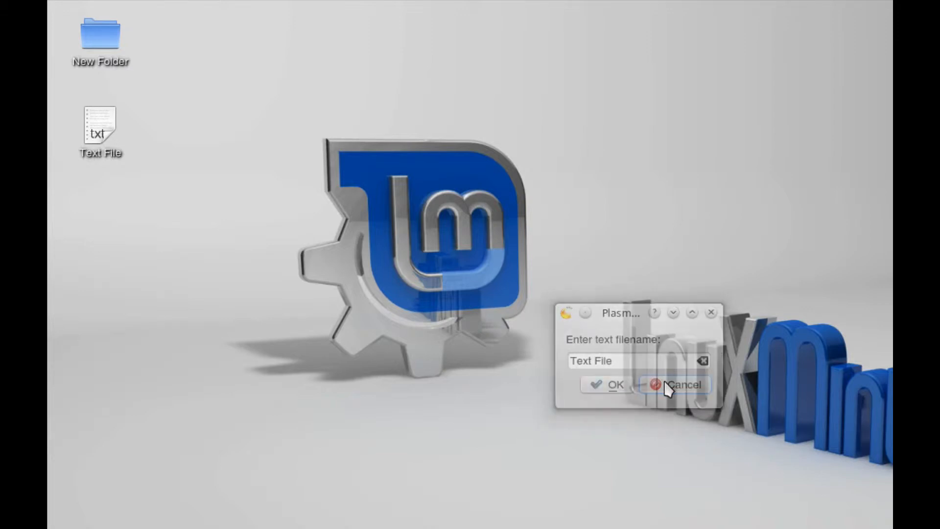
- Try to create a desktop text file named Text File, request What's This help in the file conflict dialog, and cancel
{"action": "right_click", "coordinate": [132, 143]}
{"action": "mouse_move", "coordinate": [178, 157]}
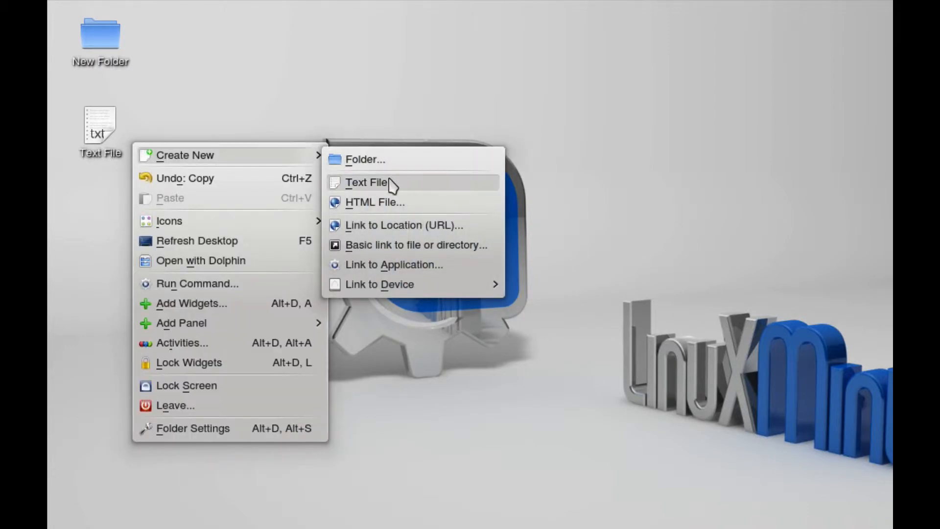
{"action": "left_click", "coordinate": [389, 182]}
{"action": "left_click", "coordinate": [597, 385]}
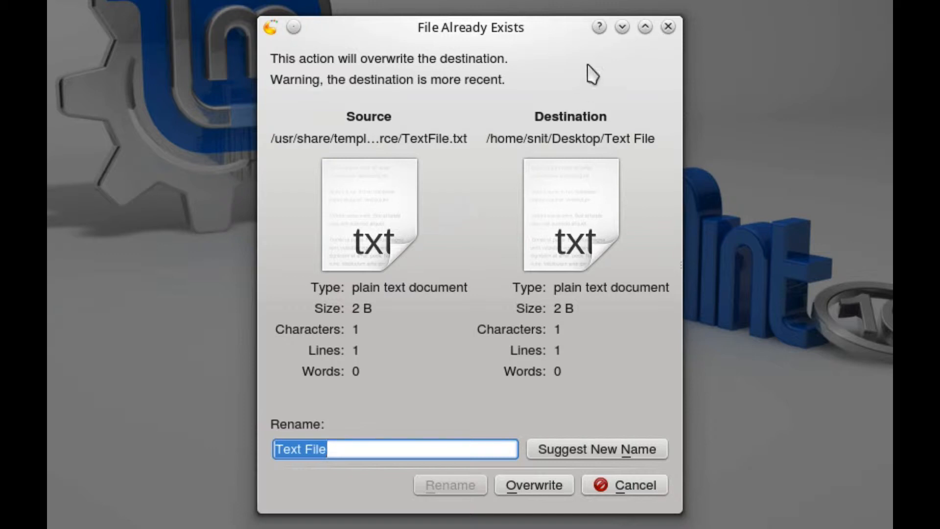
{"action": "left_click", "coordinate": [598, 27]}
{"action": "left_click", "coordinate": [493, 383]}
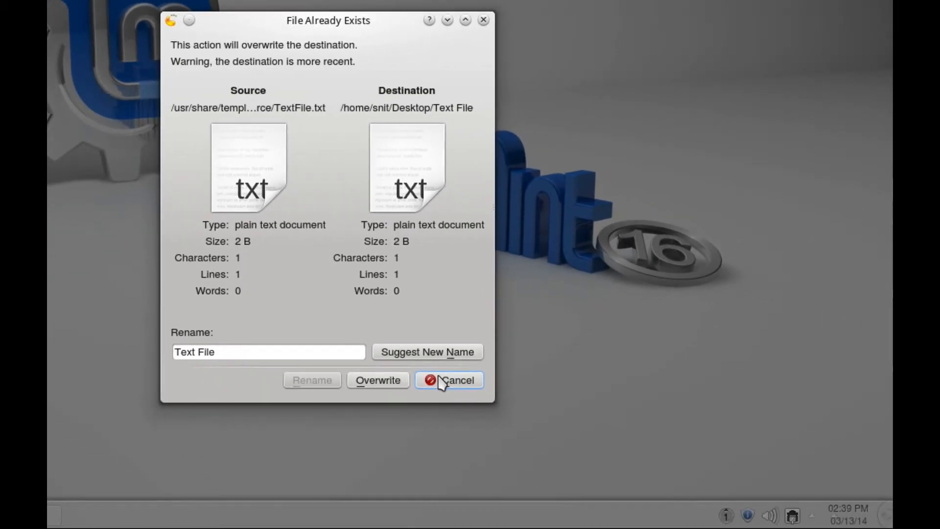
{"action": "left_click", "coordinate": [442, 380]}
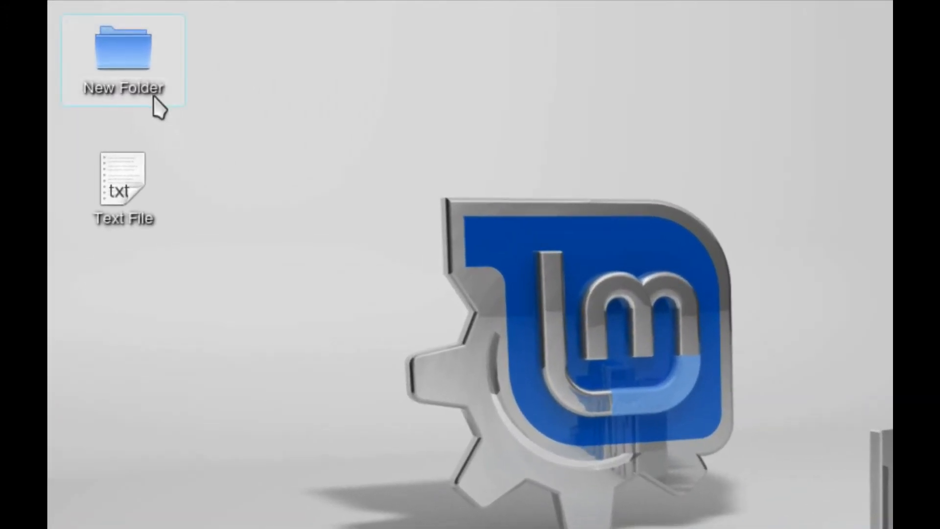
- Preview the contents of New Folder on the desktop and open the folder in Dolphin
{"action": "mouse_move", "coordinate": [131, 69]}
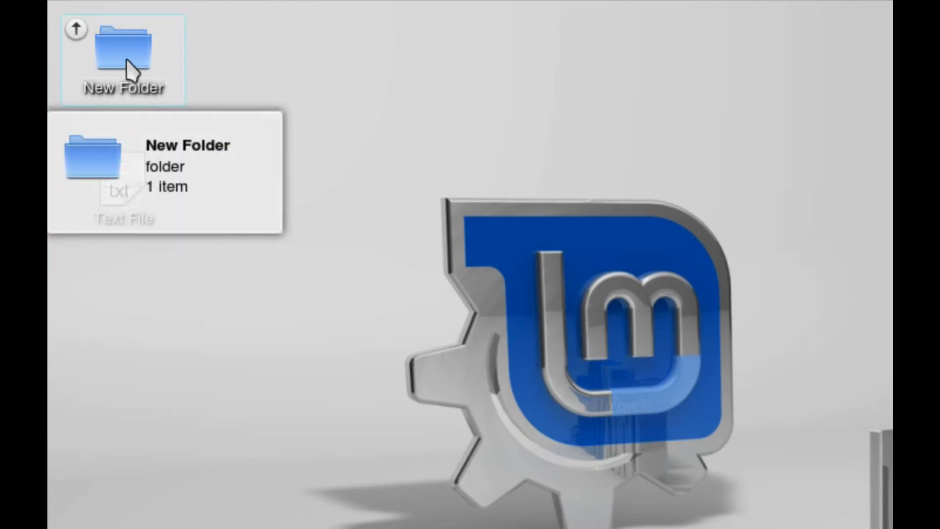
{"action": "left_click", "coordinate": [77, 32]}
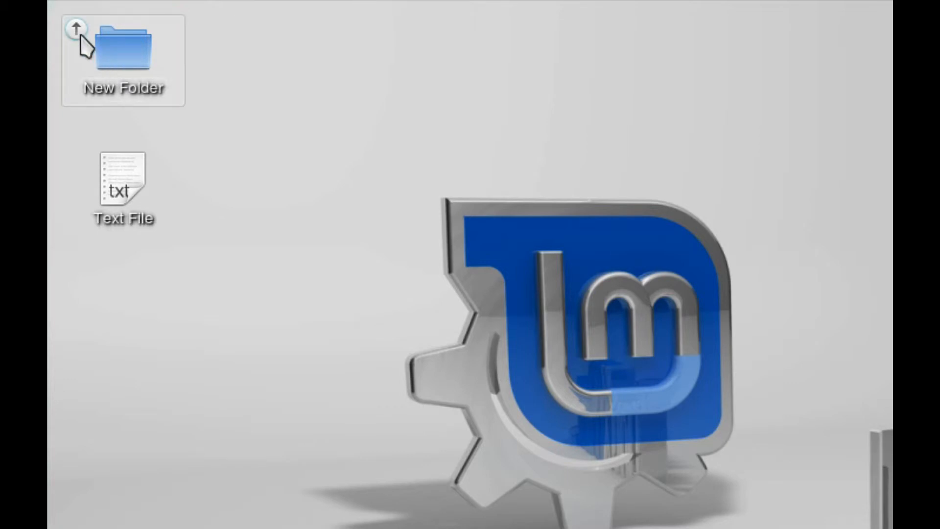
{"action": "left_click", "coordinate": [135, 59]}
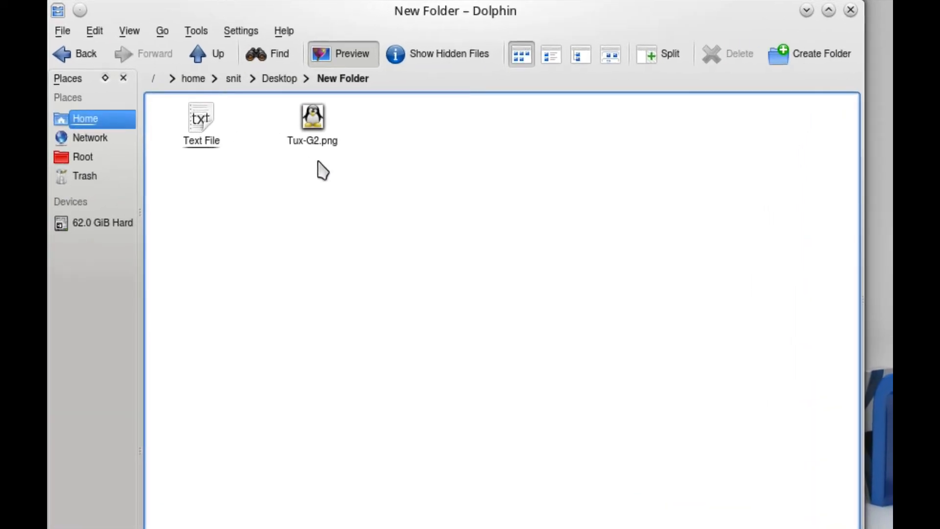
- Check What's This help on the Cancel button of Dolphin's Configure Toolbars dialog, and close the dialog
{"action": "left_click", "coordinate": [285, 42]}
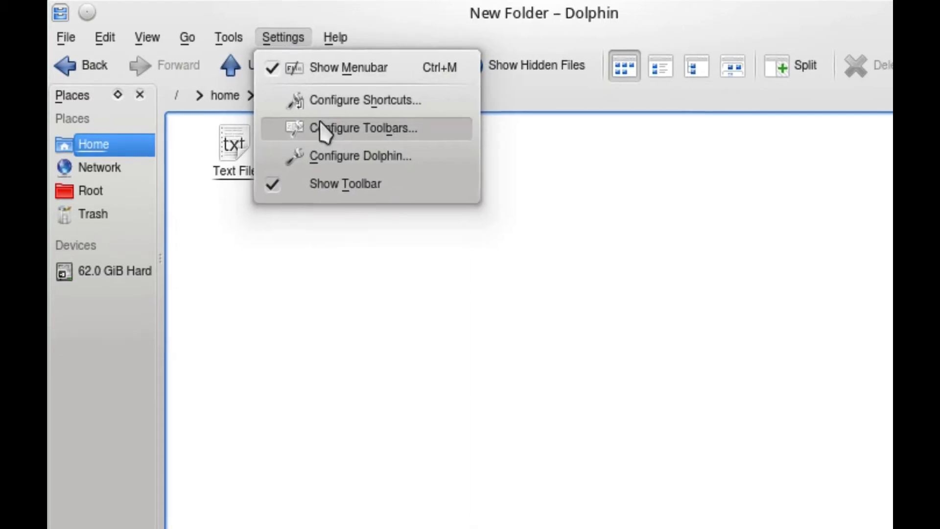
{"action": "left_click", "coordinate": [323, 129]}
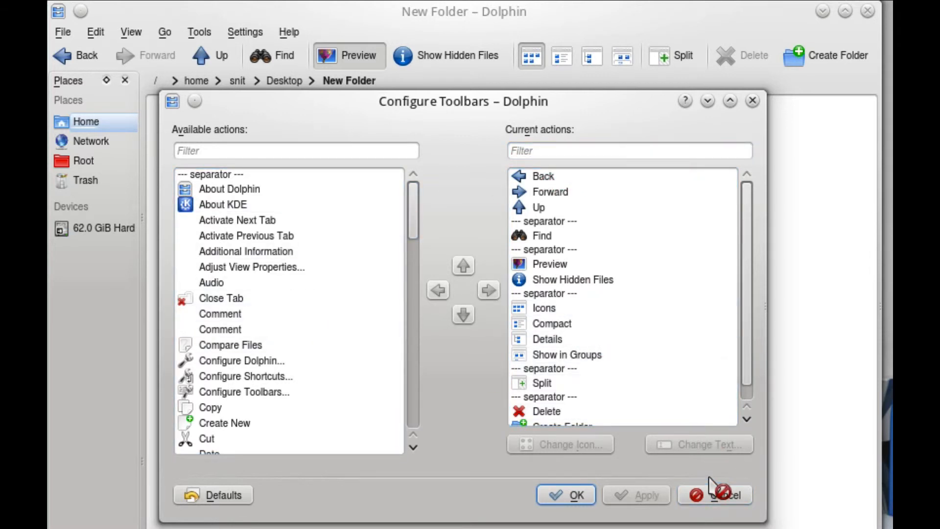
{"action": "left_click", "coordinate": [712, 498]}
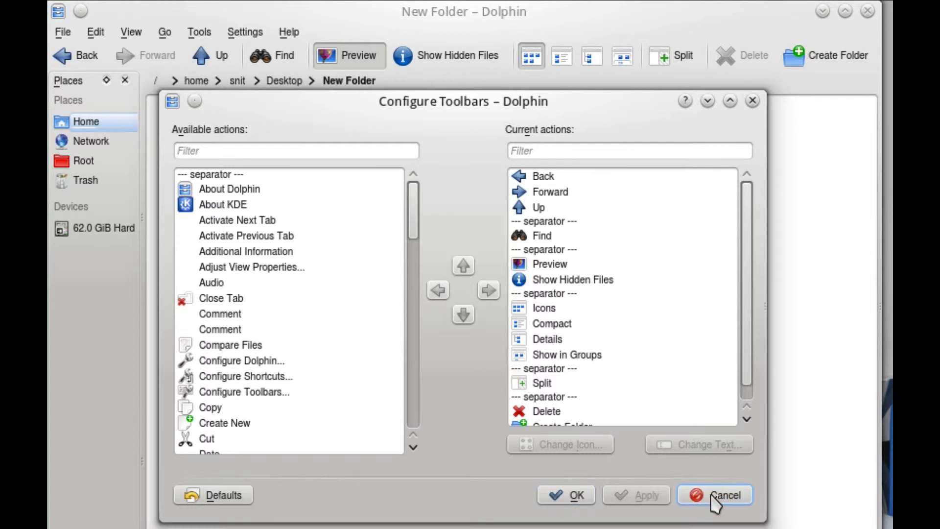
{"action": "left_click", "coordinate": [713, 499]}
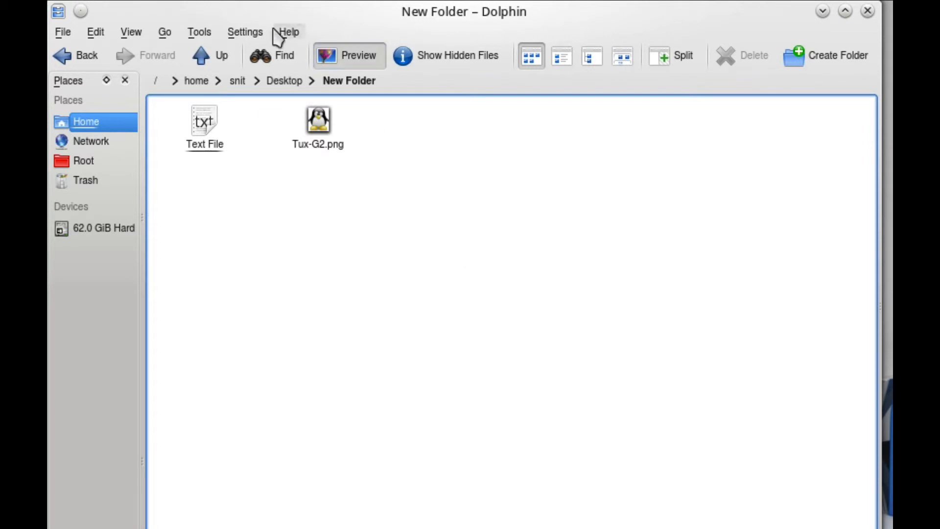
- Reopen the Configure Toolbars dialog, check What's This help near its Apply button, and leave without changes
{"action": "left_click", "coordinate": [245, 34]}
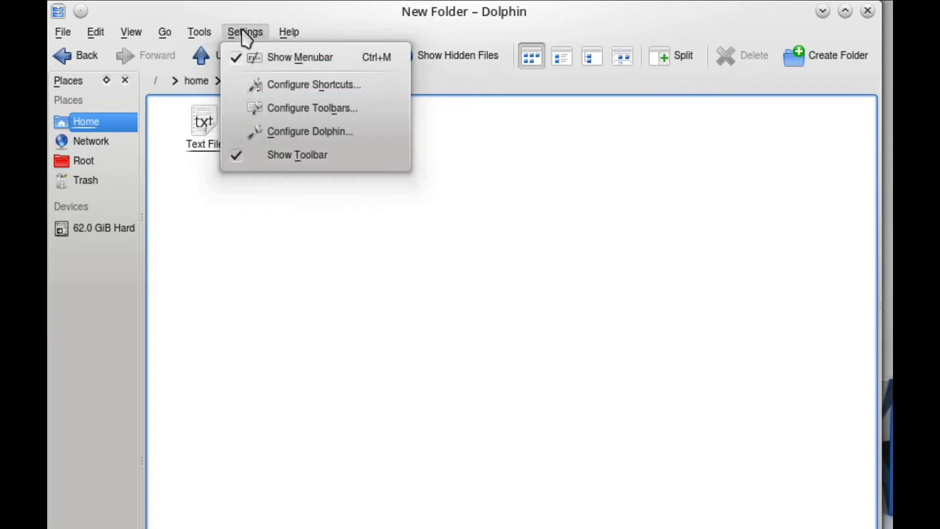
{"action": "left_click", "coordinate": [284, 110]}
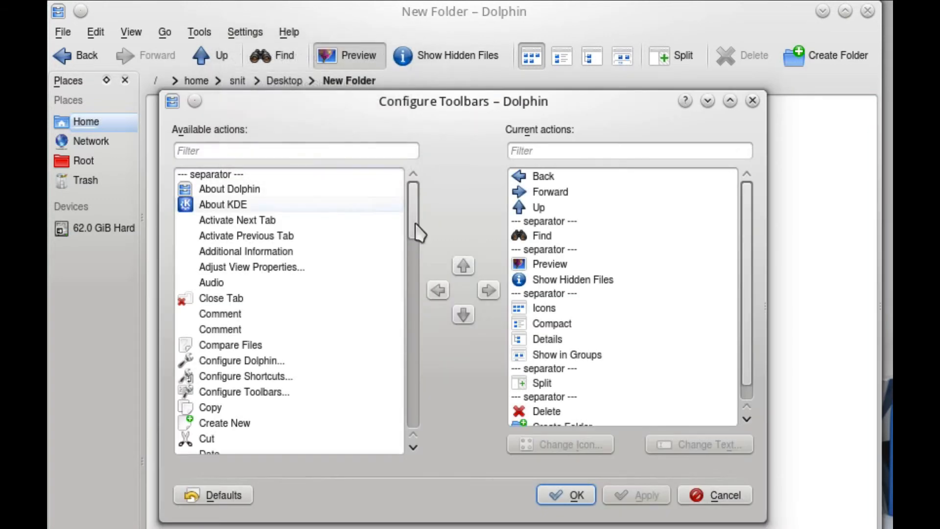
{"action": "left_click", "coordinate": [685, 100]}
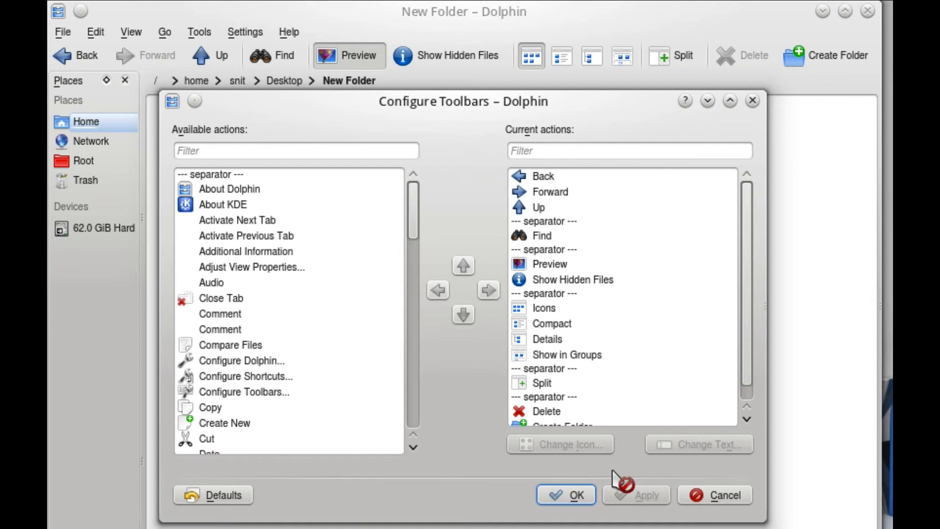
{"action": "key", "text": "Escape"}
{"action": "key", "text": "Escape"}
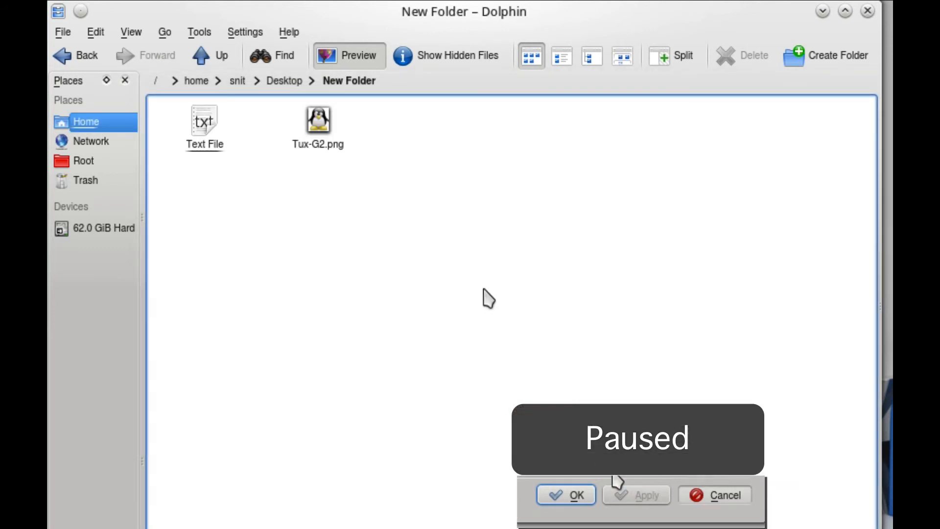
- Bring up the toolbar configuration once more to examine its help mode, and dismiss it
{"action": "left_click", "coordinate": [245, 32]}
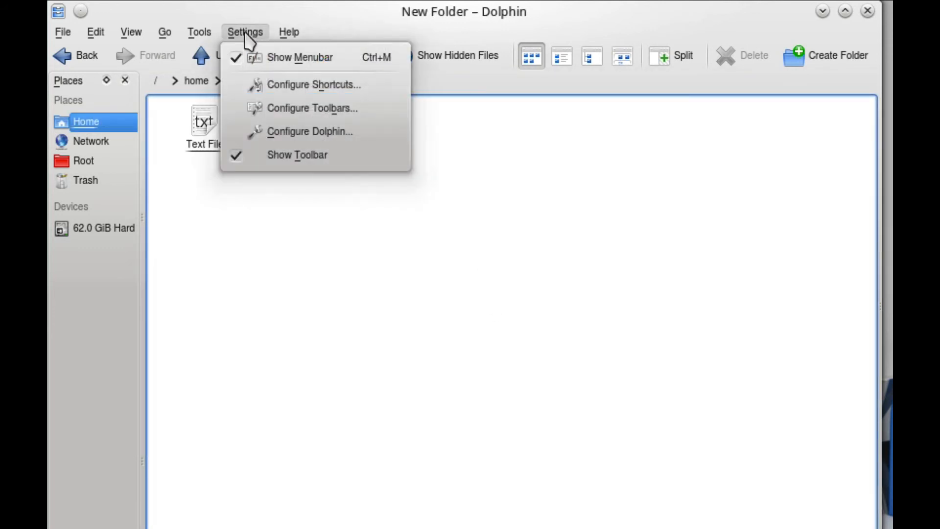
{"action": "left_click", "coordinate": [264, 109]}
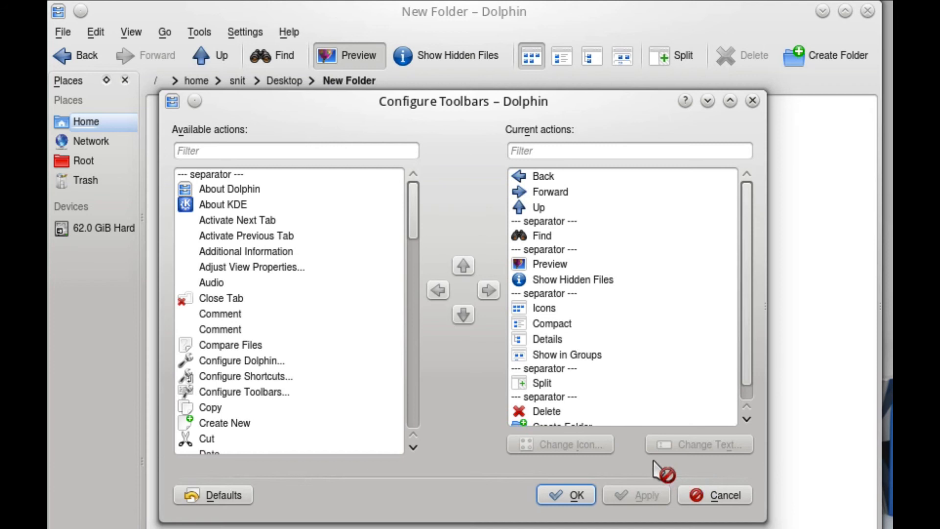
{"action": "key", "text": "Escape"}
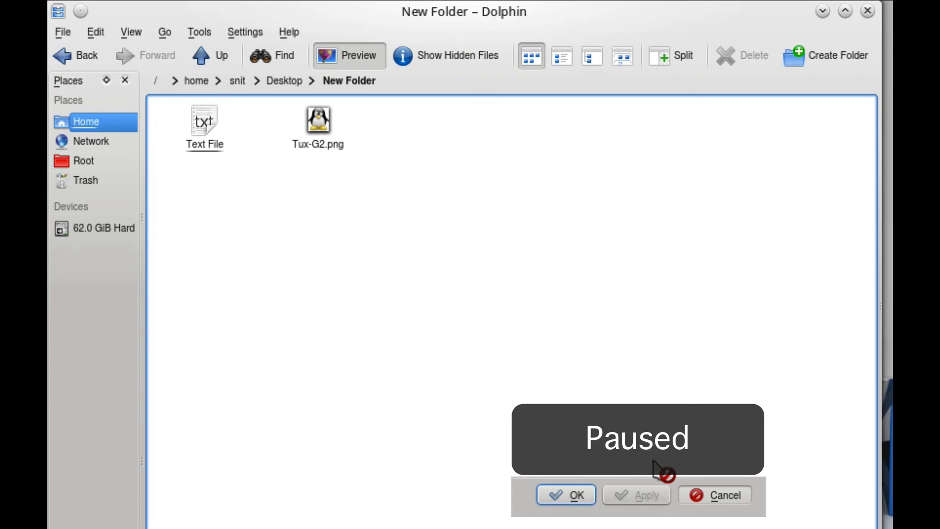